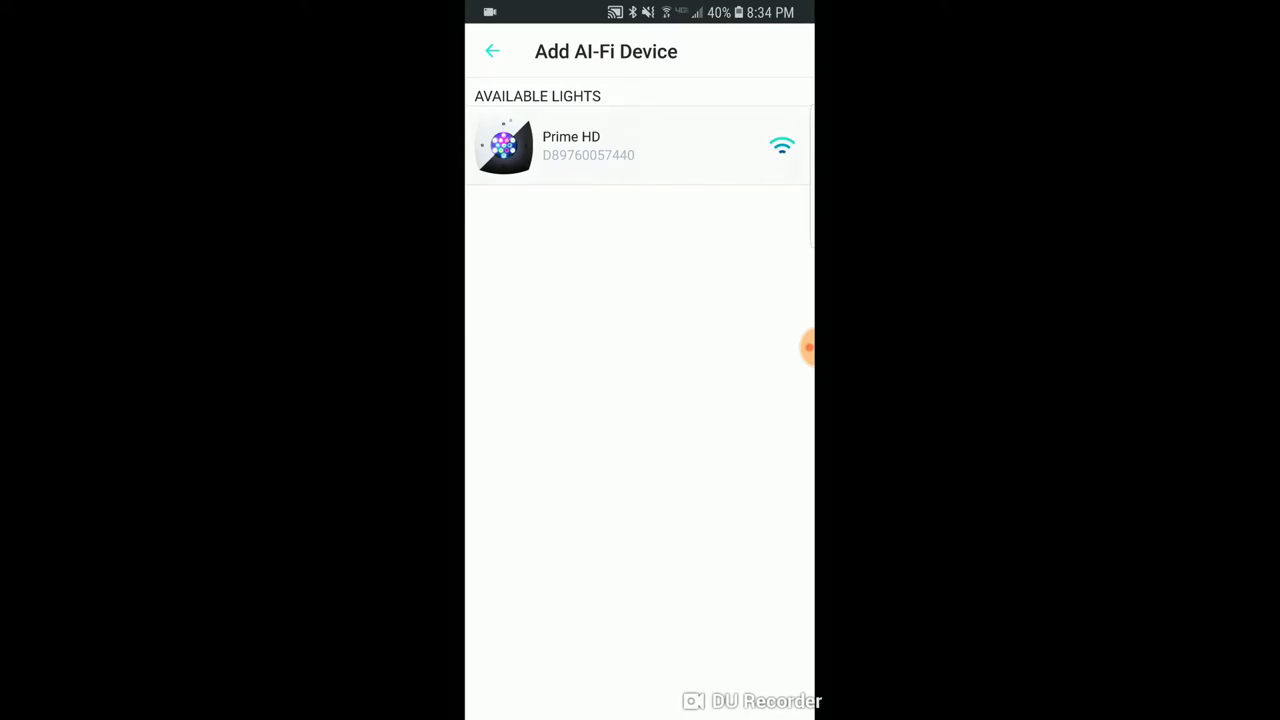
# Select the Prime HD light and name the new tank 'THE NANO'
pyautogui.click(700, 145)
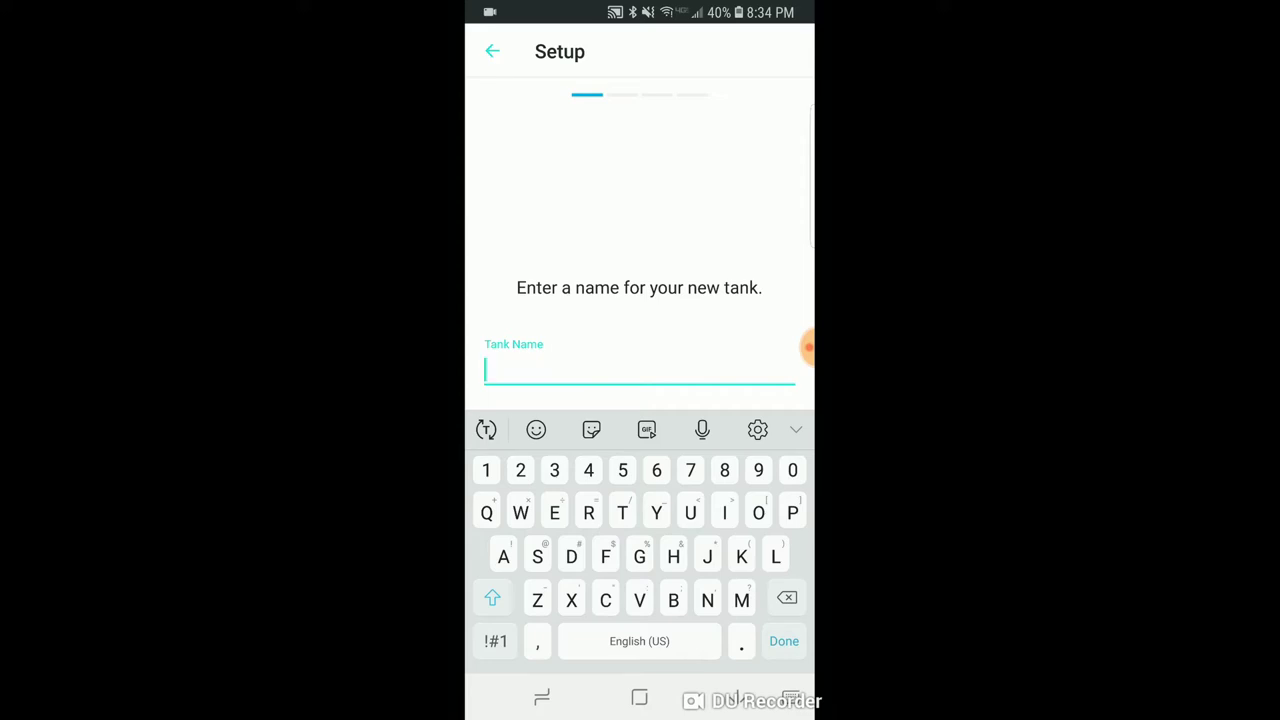
pyautogui.write('T')
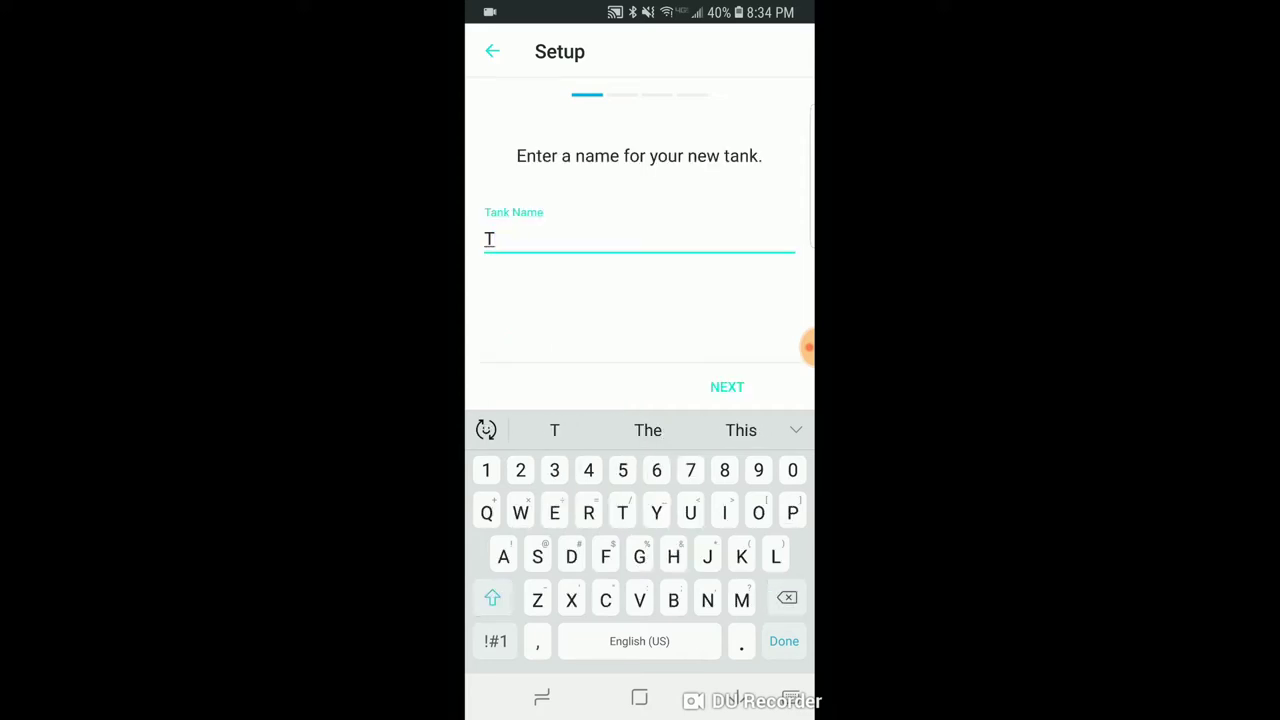
pyautogui.write('HE NANO')
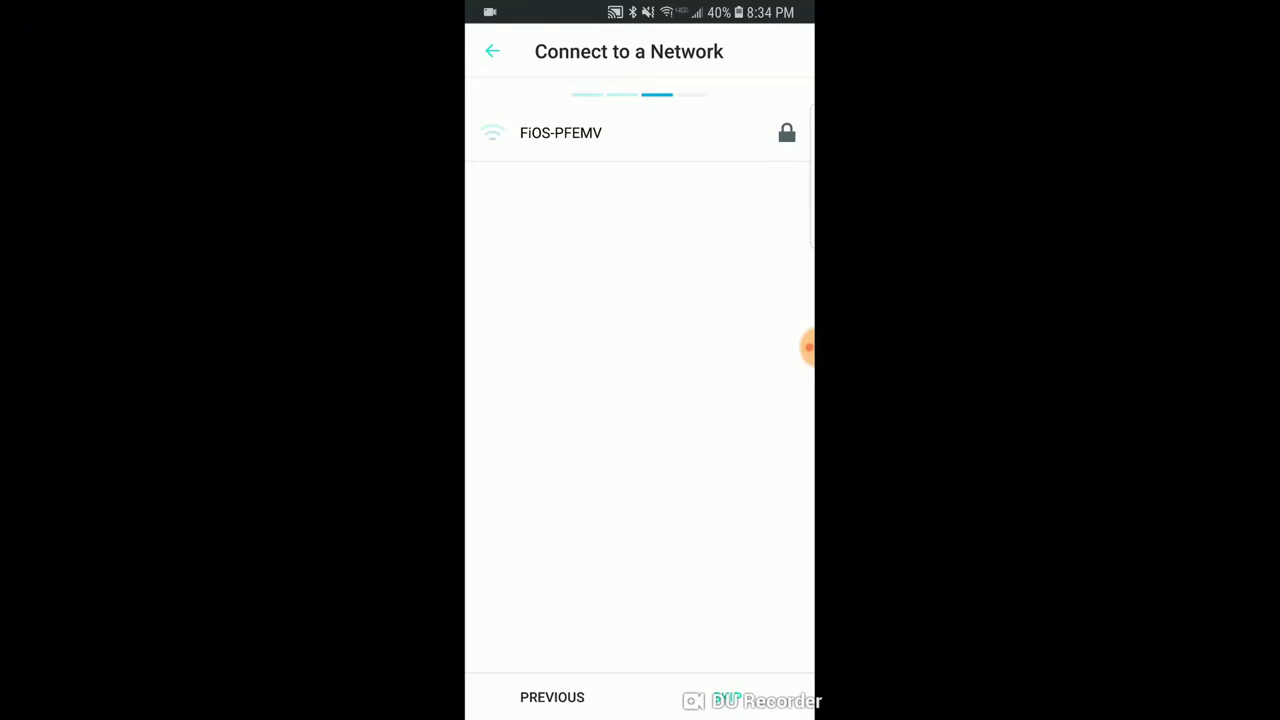
# Join the light to the FiOS-PFEMV network with its Wi-Fi password and continue to the review
pyautogui.click(560, 132)
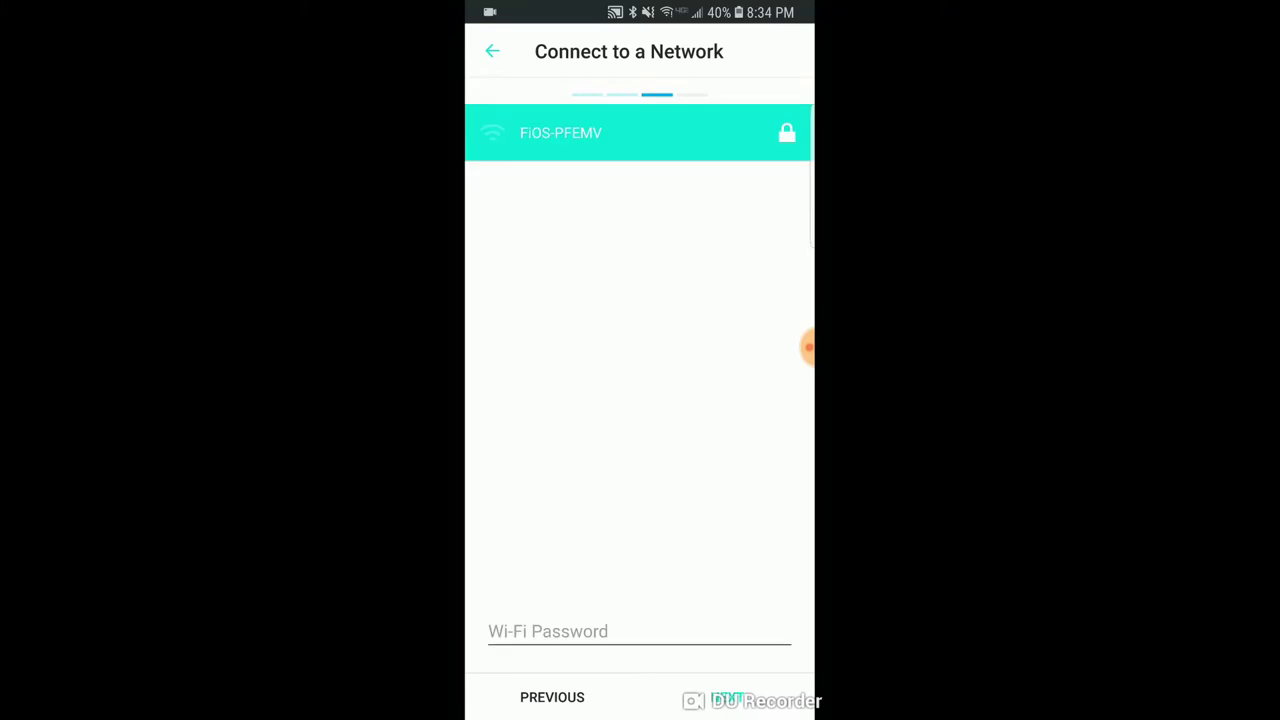
pyautogui.click(548, 631)
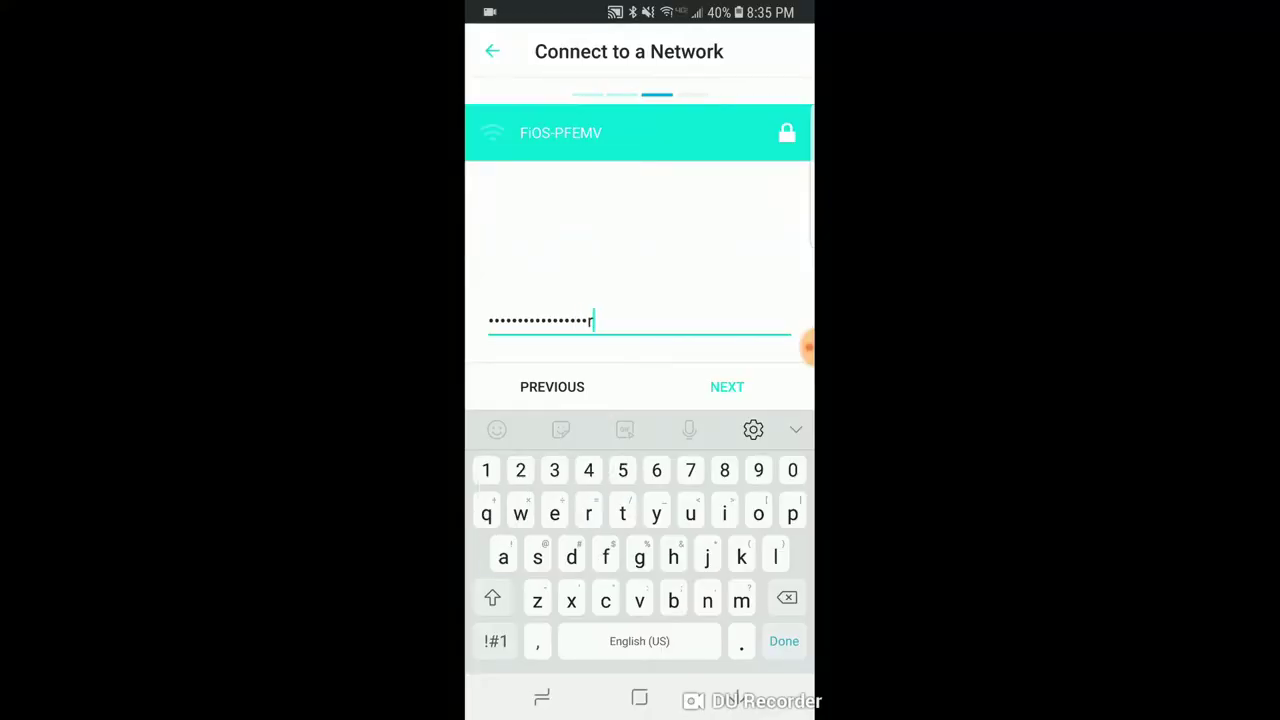
pyautogui.click(727, 387)
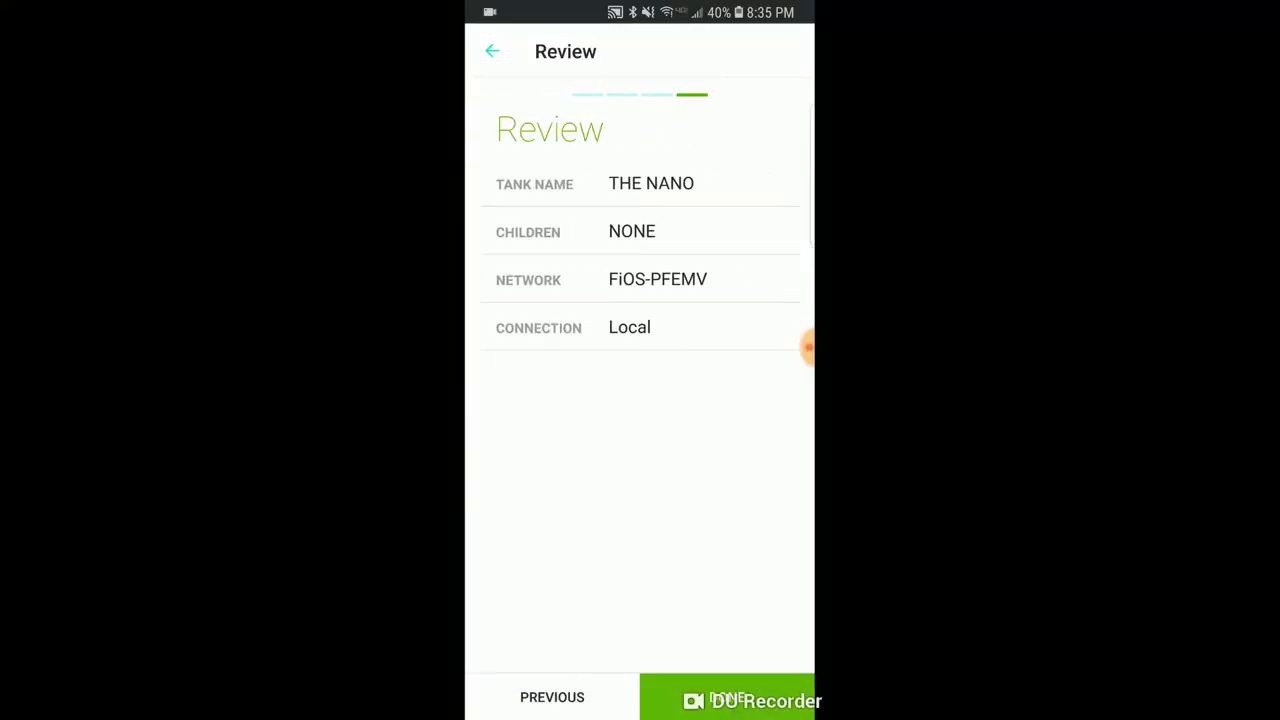
# Finish setup and confirm pushing the configuration to the Prime HD to create THE NANO
pyautogui.click(727, 697)
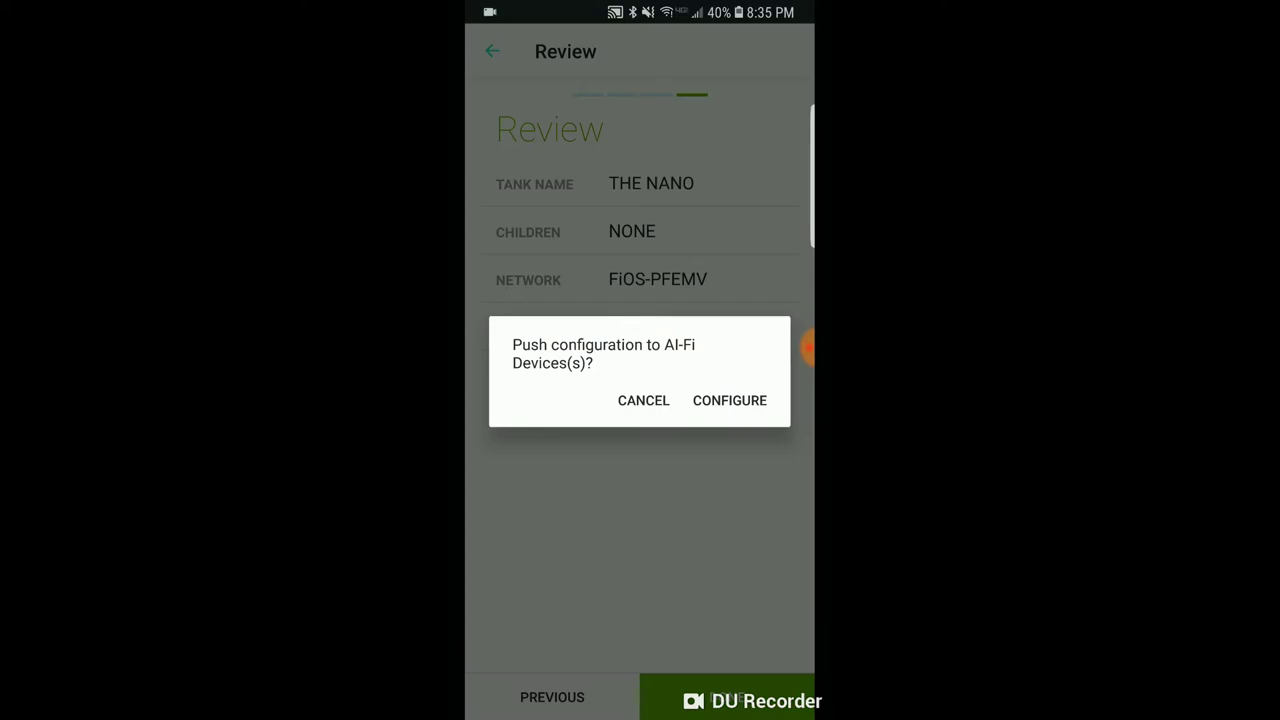
pyautogui.click(730, 400)
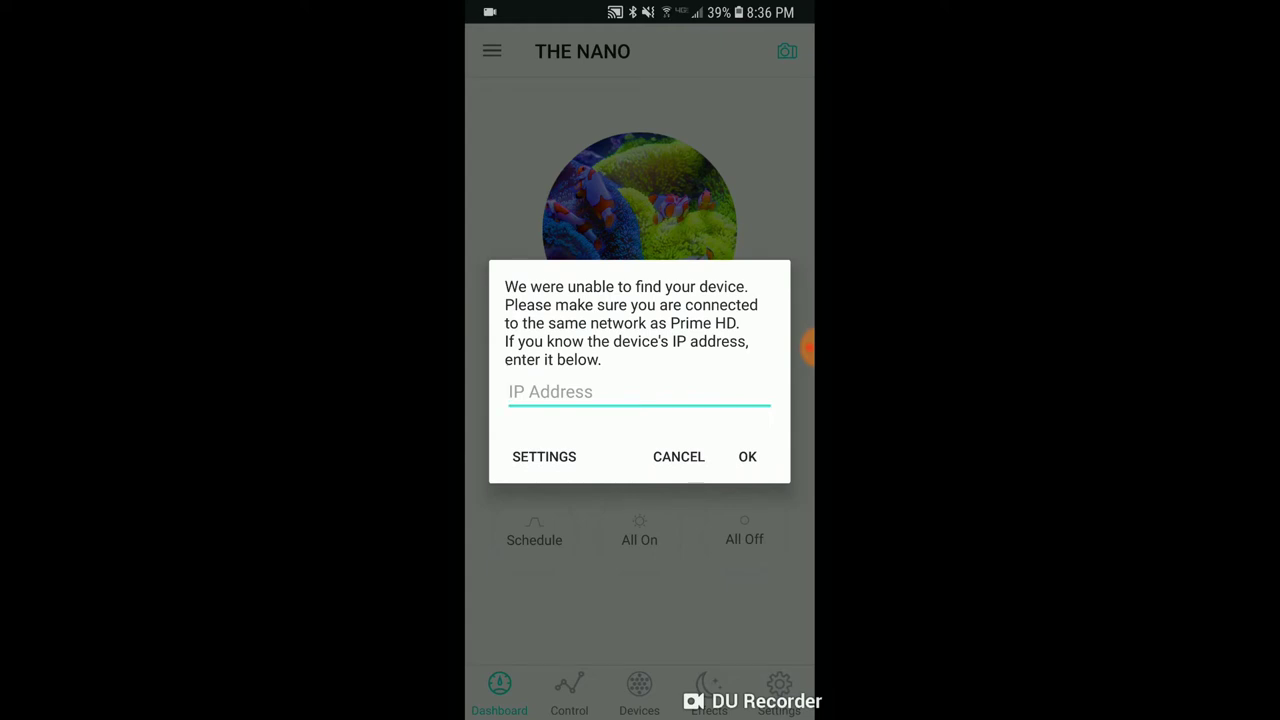
# Check in the notification shade that the phone is on FiOS-PFEMV, then close it
pyautogui.moveTo(640, 10); pyautogui.dragTo(640, 300)
pyautogui.moveTo(640, 90); pyautogui.dragTo(640, 430)
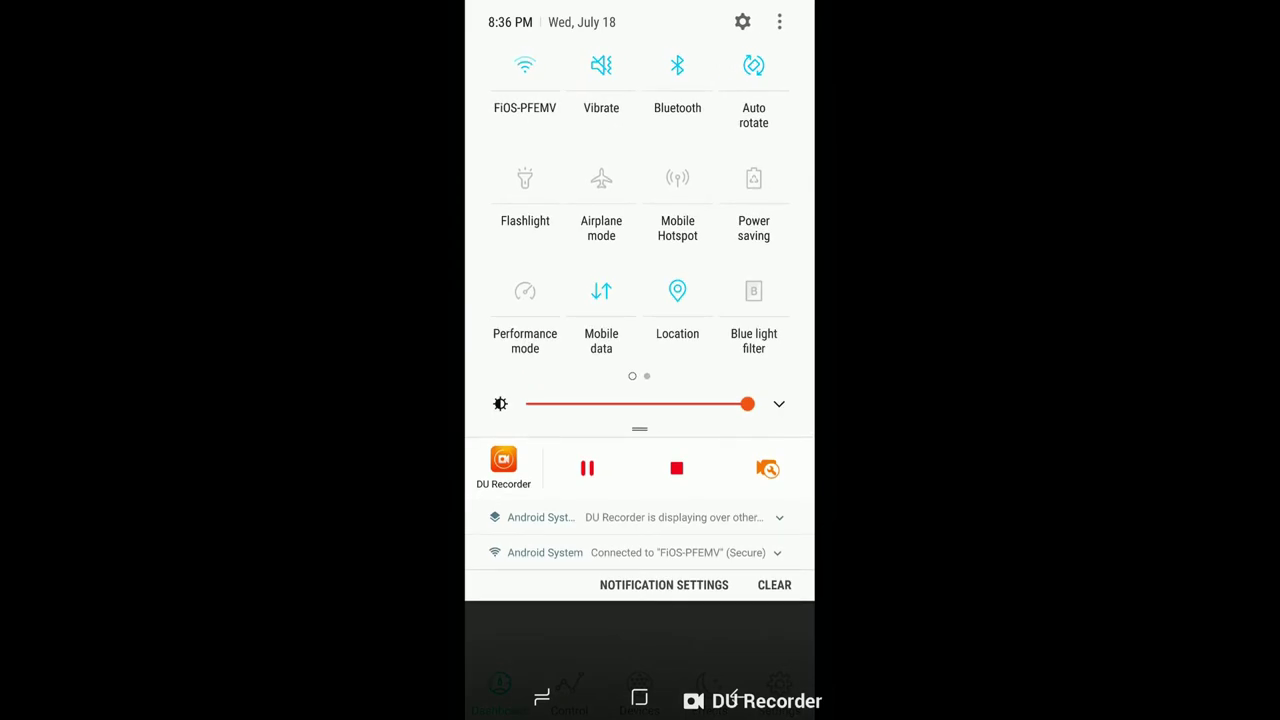
pyautogui.click(777, 552)
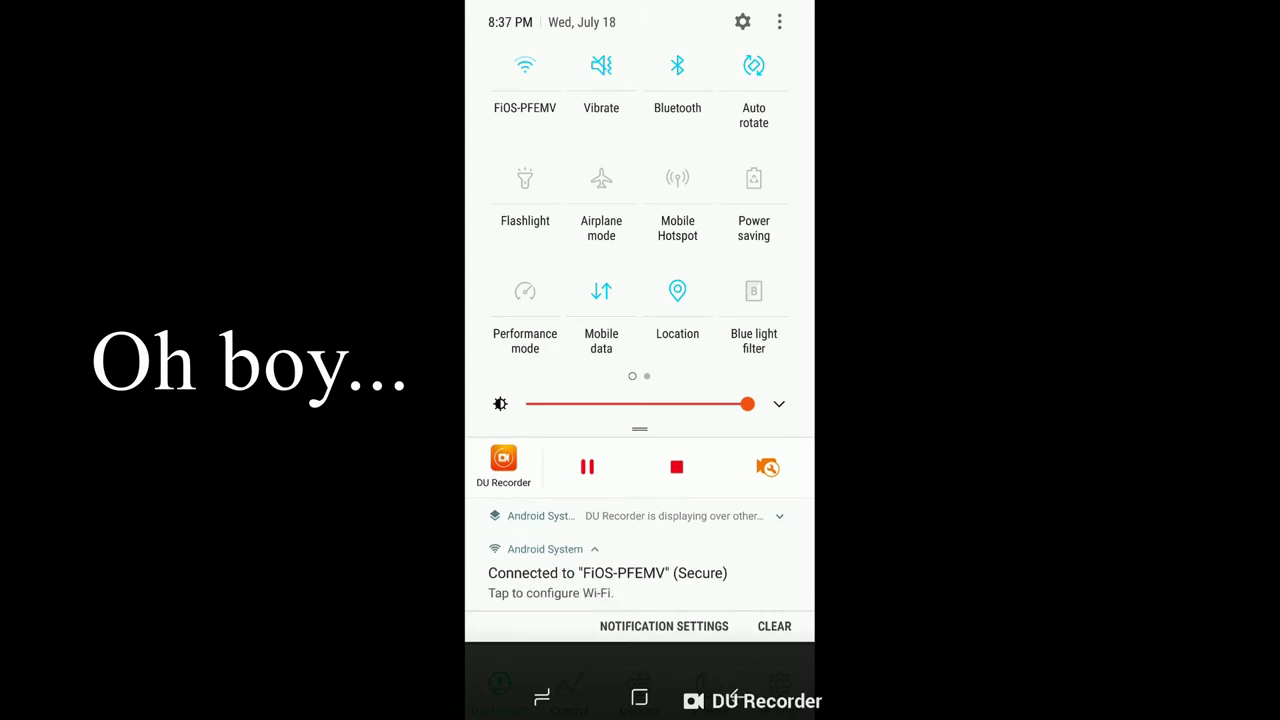
pyautogui.moveTo(640, 600); pyautogui.dragTo(640, 150)
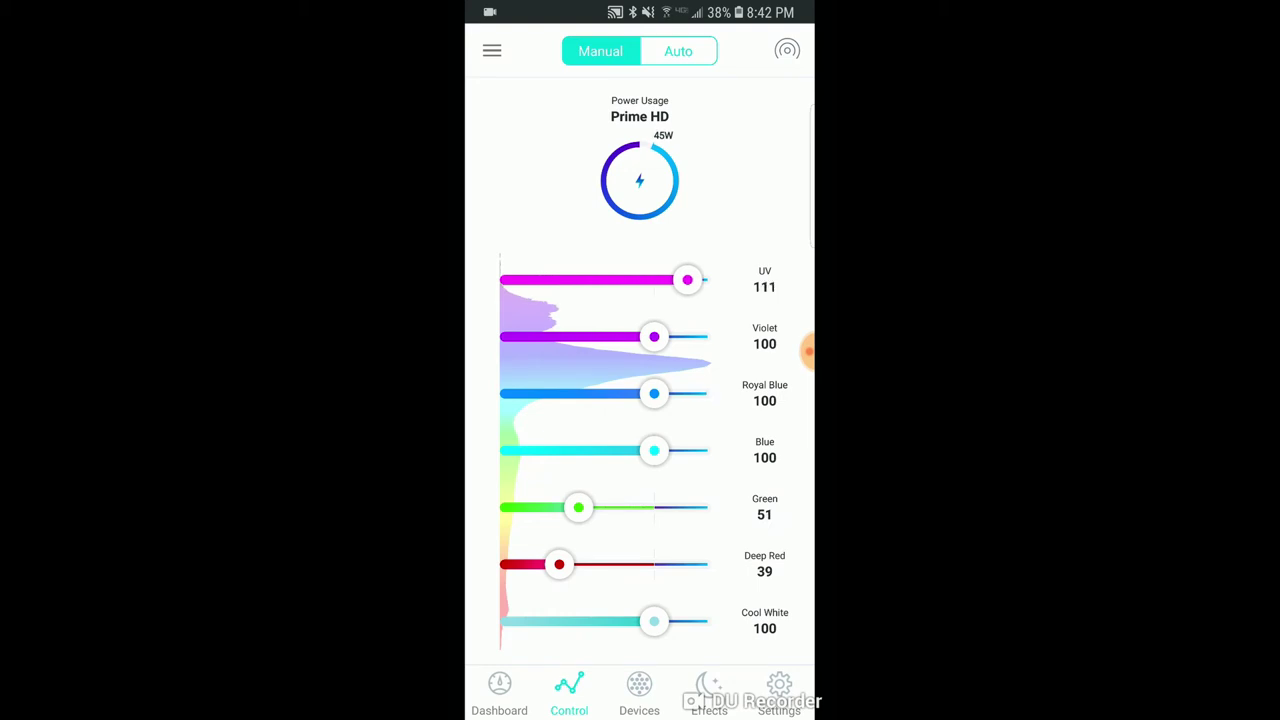
# Raise the Royal Blue channel slider above 100
pyautogui.moveTo(654, 393); pyautogui.dragTo(680, 393)
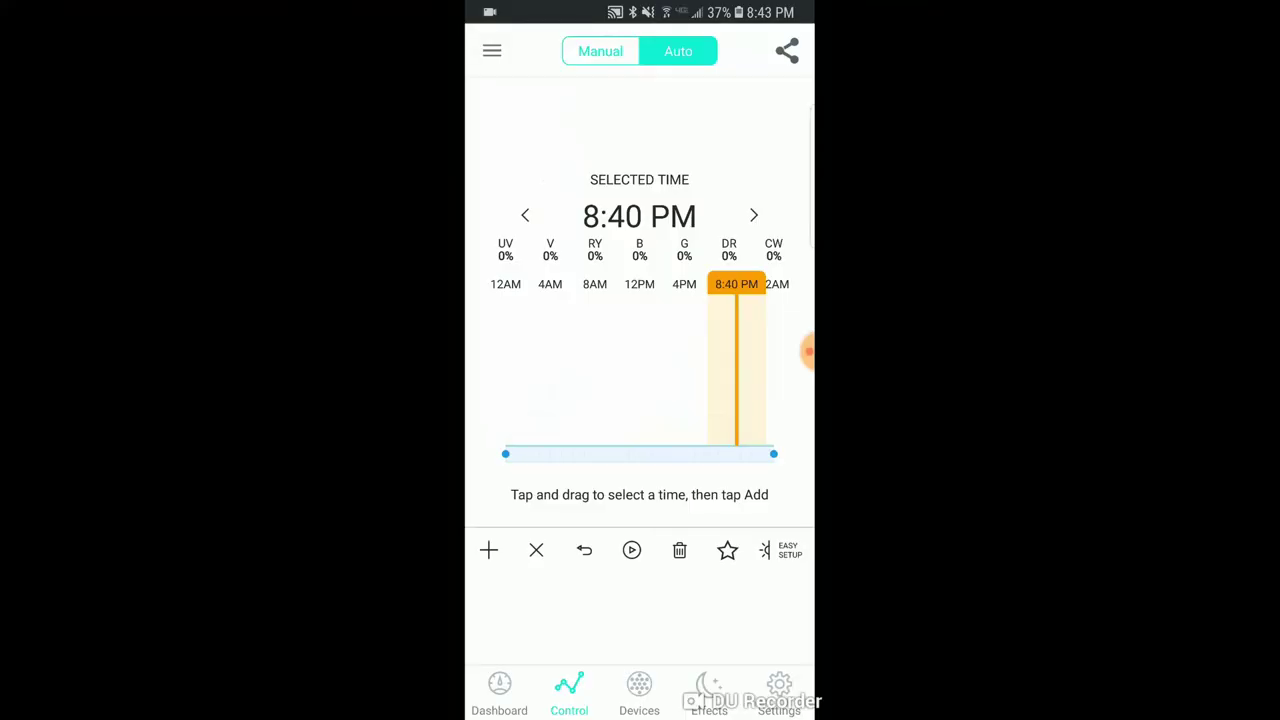
# Show the tank's devices and briefly preview the day's lighting schedule
pyautogui.click(639, 690)
pyautogui.click(631, 550)
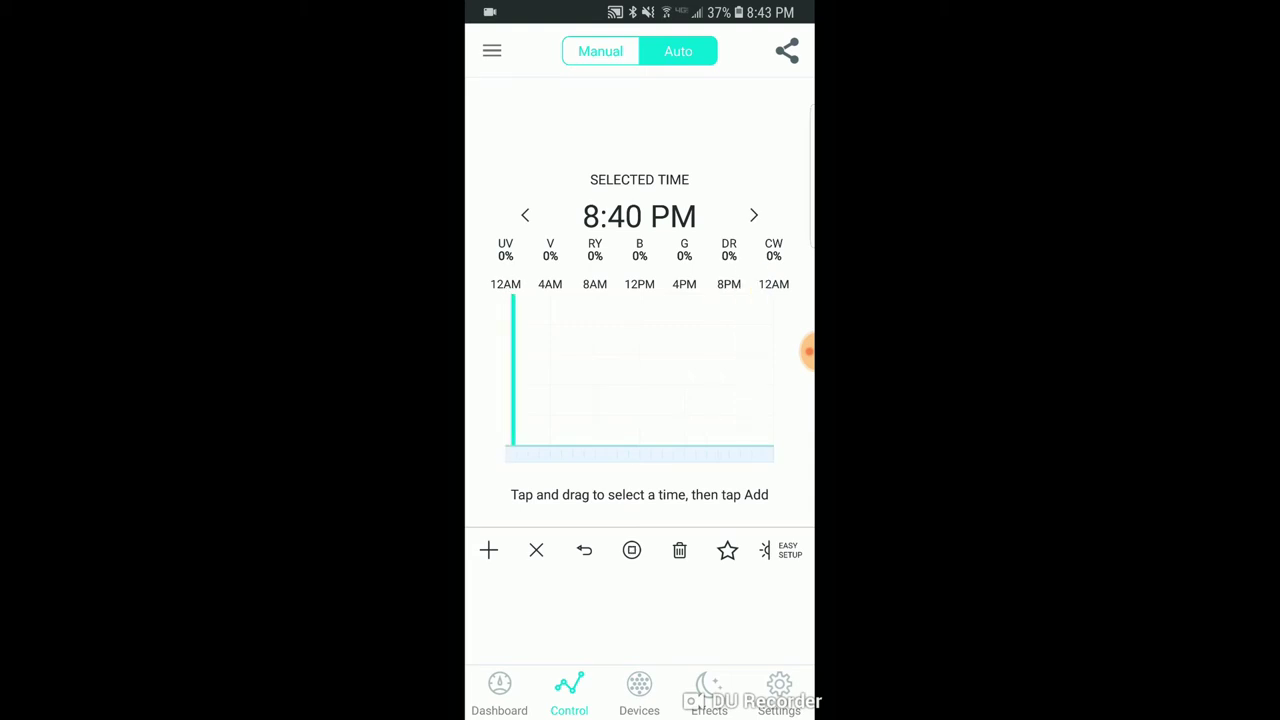
pyautogui.click(631, 550)
# Select 11:00 AM on the schedule timeline
pyautogui.click(673, 370)
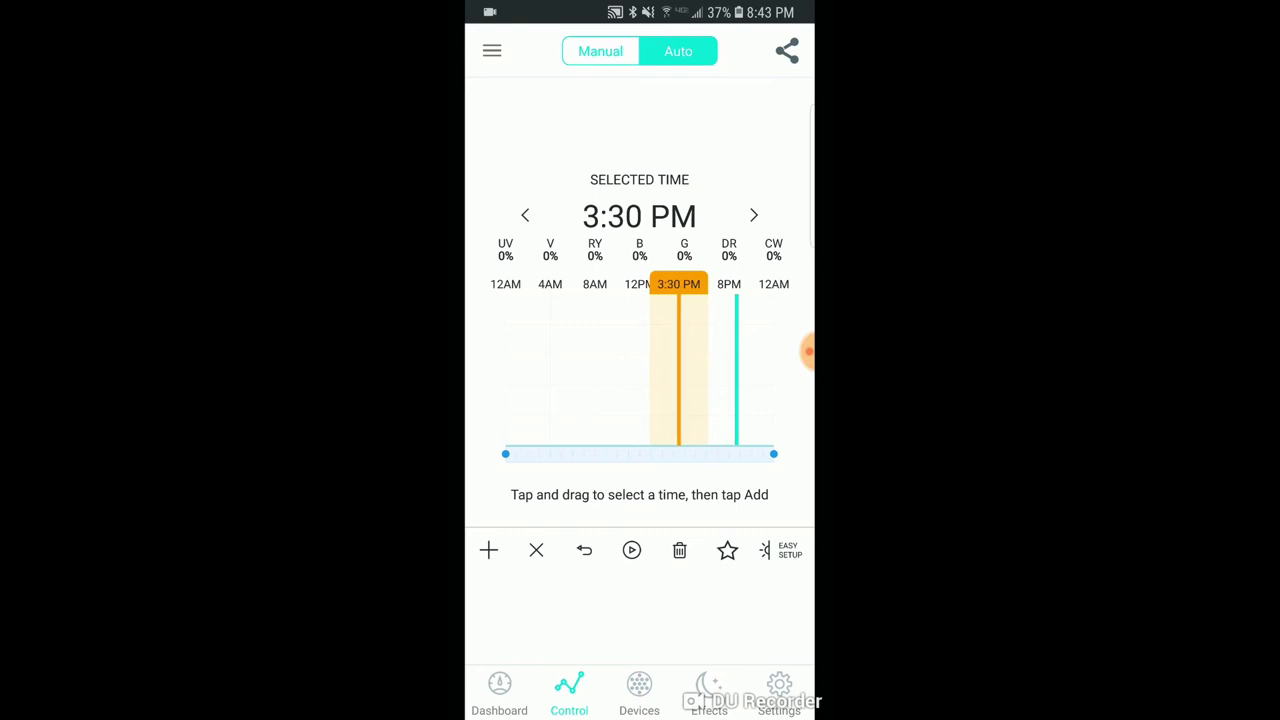
pyautogui.click(586, 370)
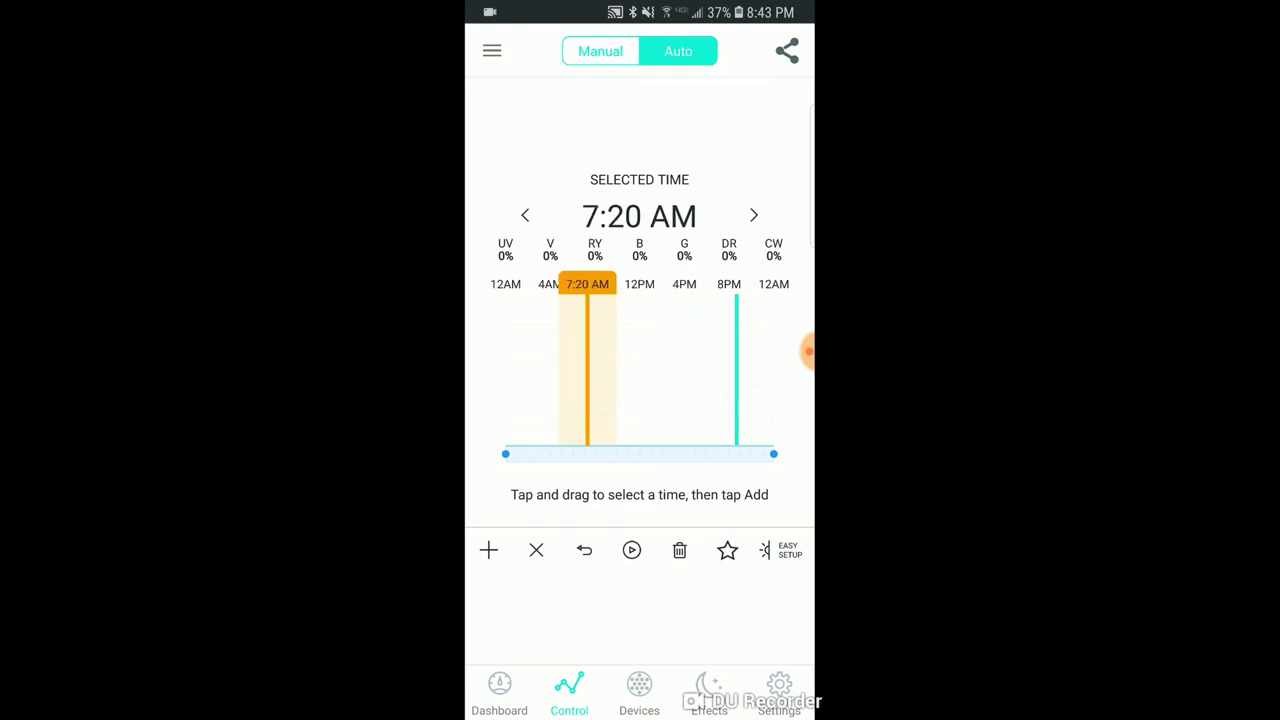
pyautogui.click(709, 370)
pyautogui.click(628, 370)
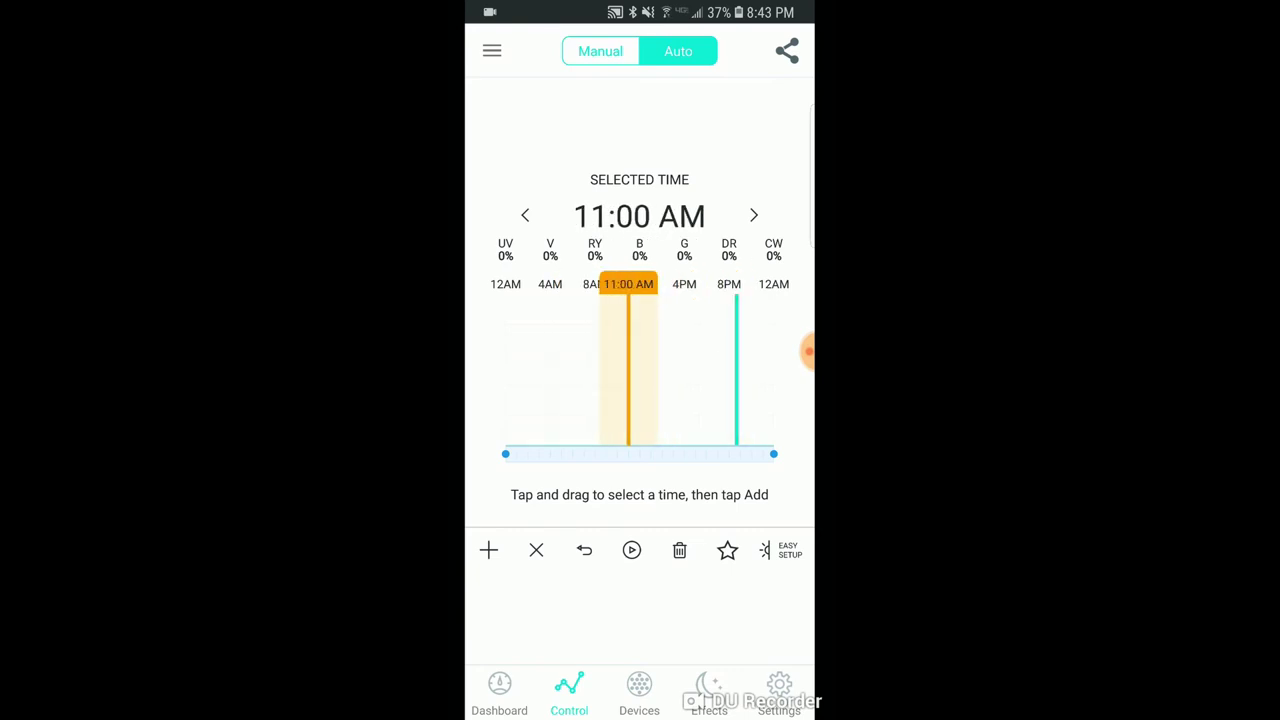
# Add an 11:00 AM schedule point and set it on the colour wheel to 5000K at 0%
pyautogui.click(489, 550)
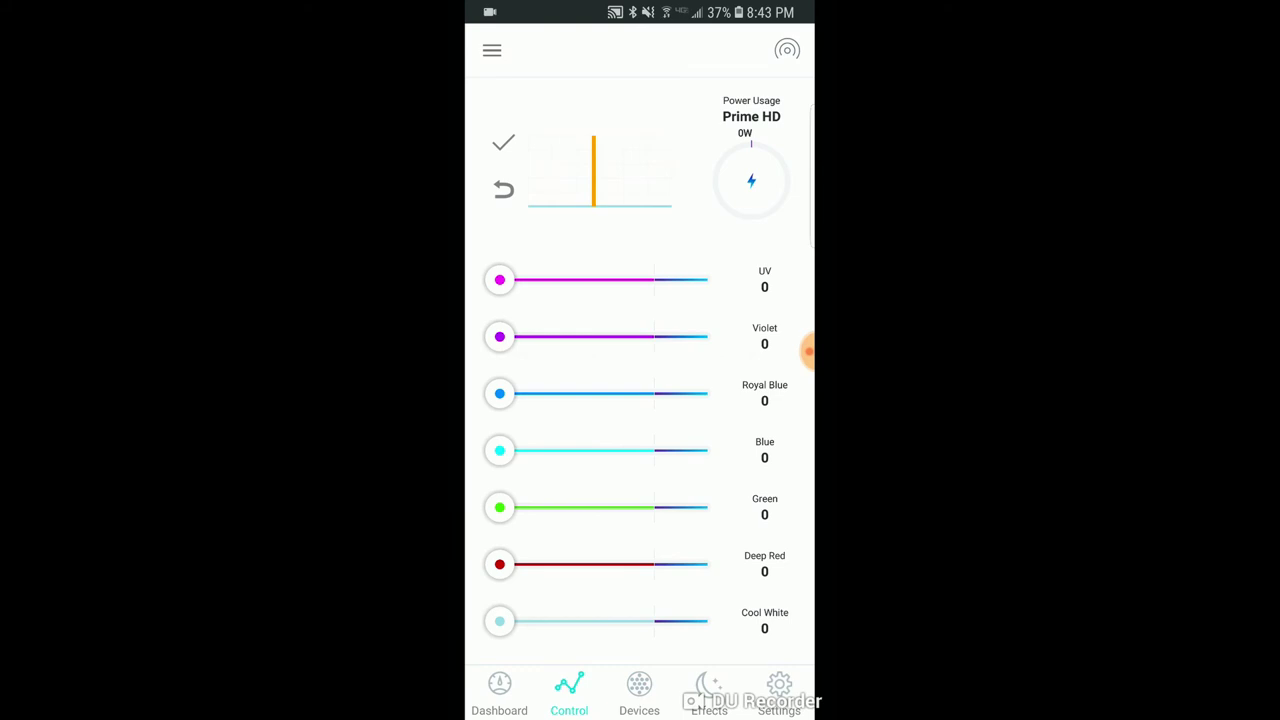
pyautogui.click(787, 50)
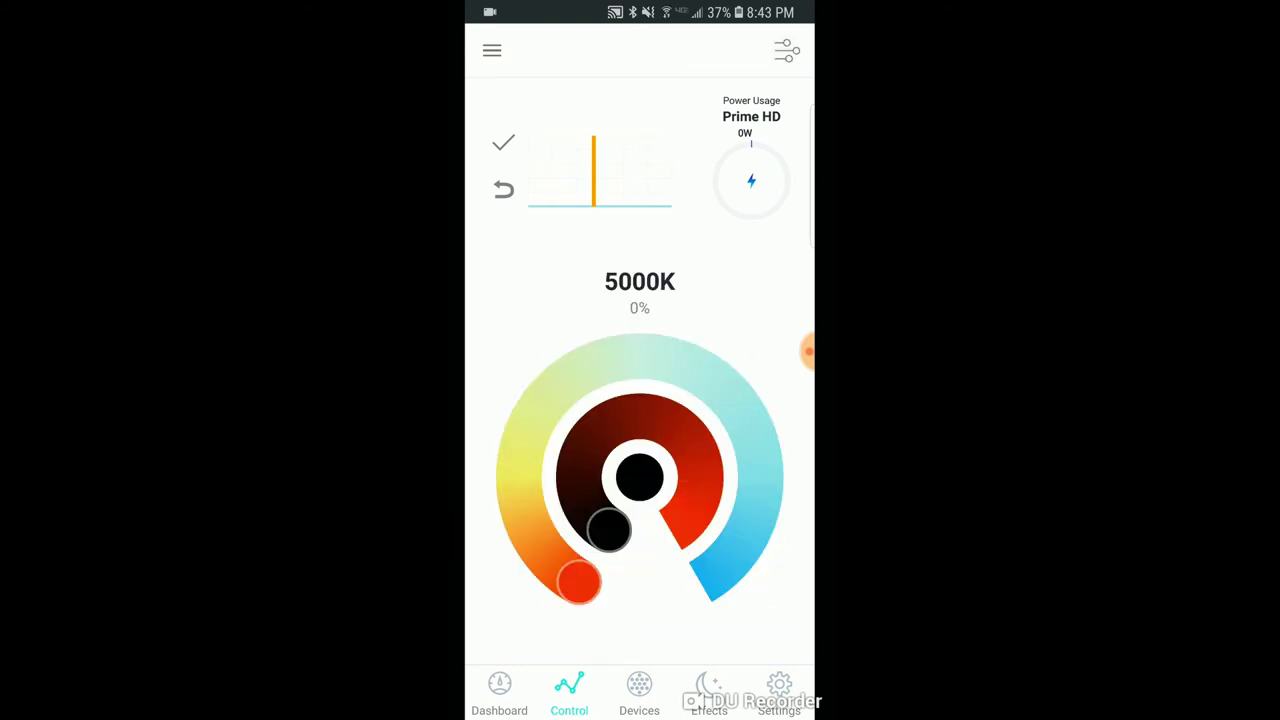
pyautogui.moveTo(614, 420); pyautogui.dragTo(633, 415)
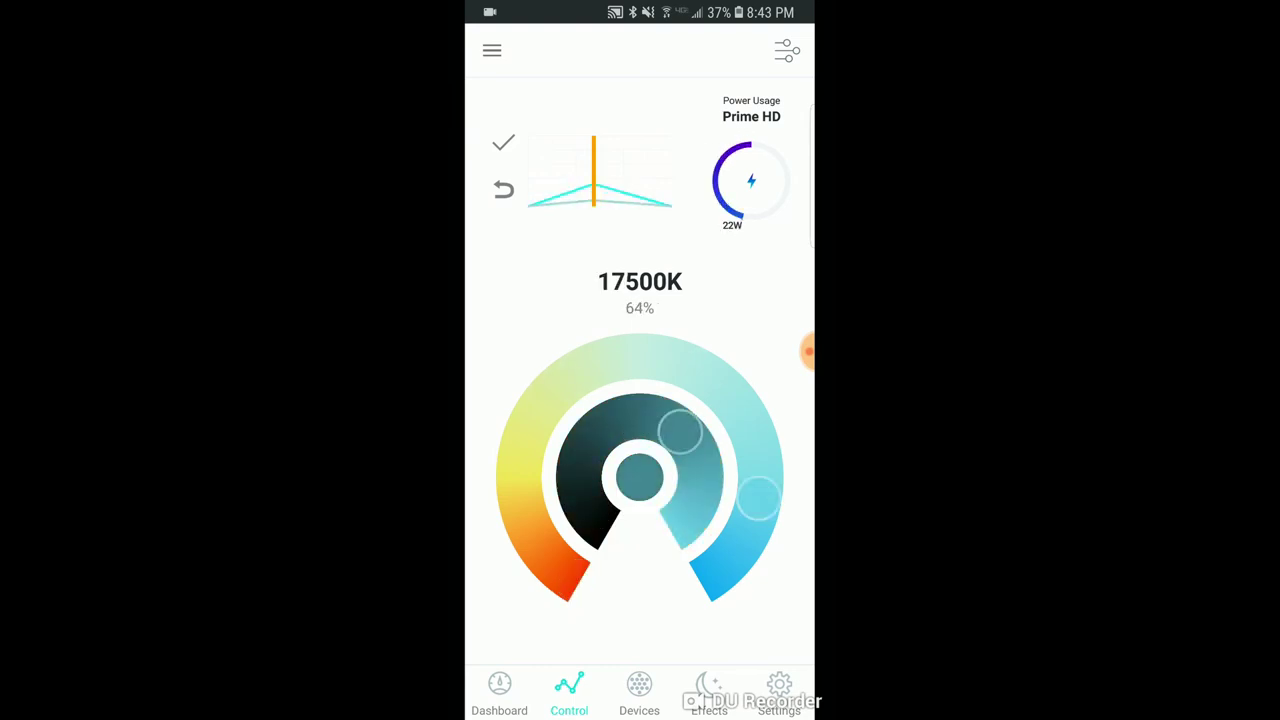
pyautogui.moveTo(758, 497)
pyautogui.mouseDown()
pyautogui.moveTo(743, 534)
pyautogui.moveTo(717, 384)
pyautogui.mouseUp()
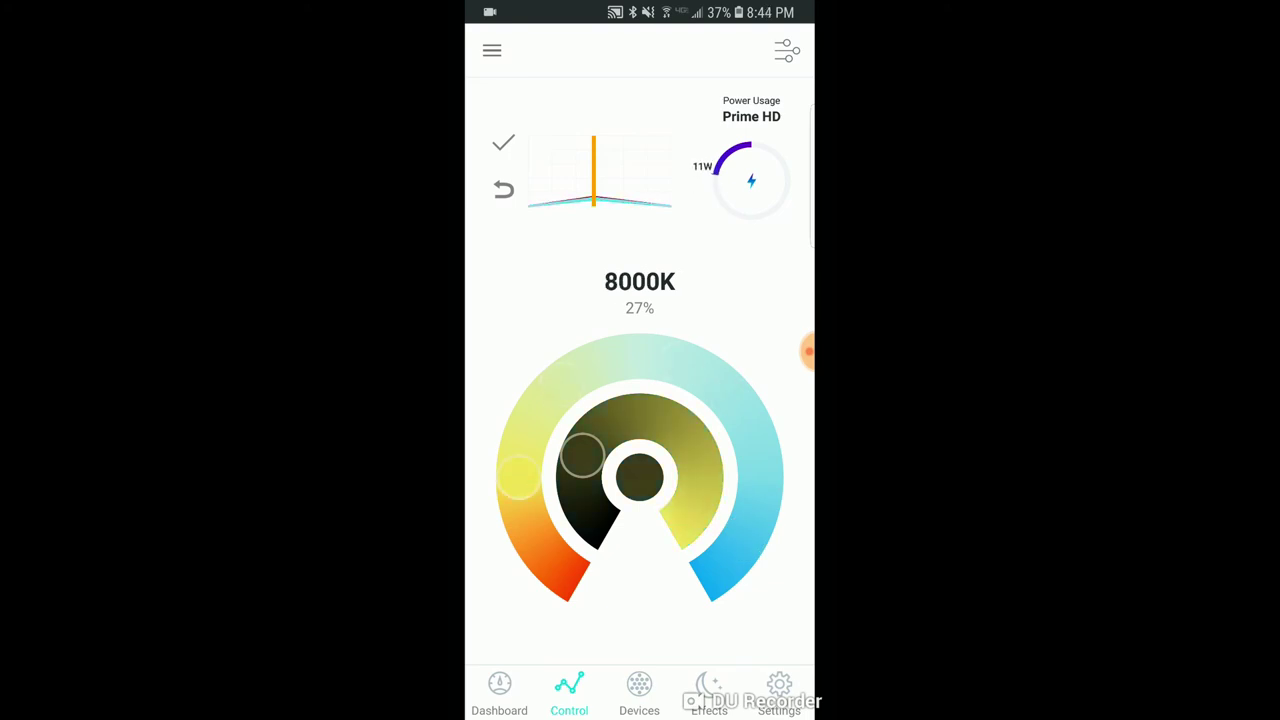
pyautogui.moveTo(518, 478); pyautogui.dragTo(579, 582)
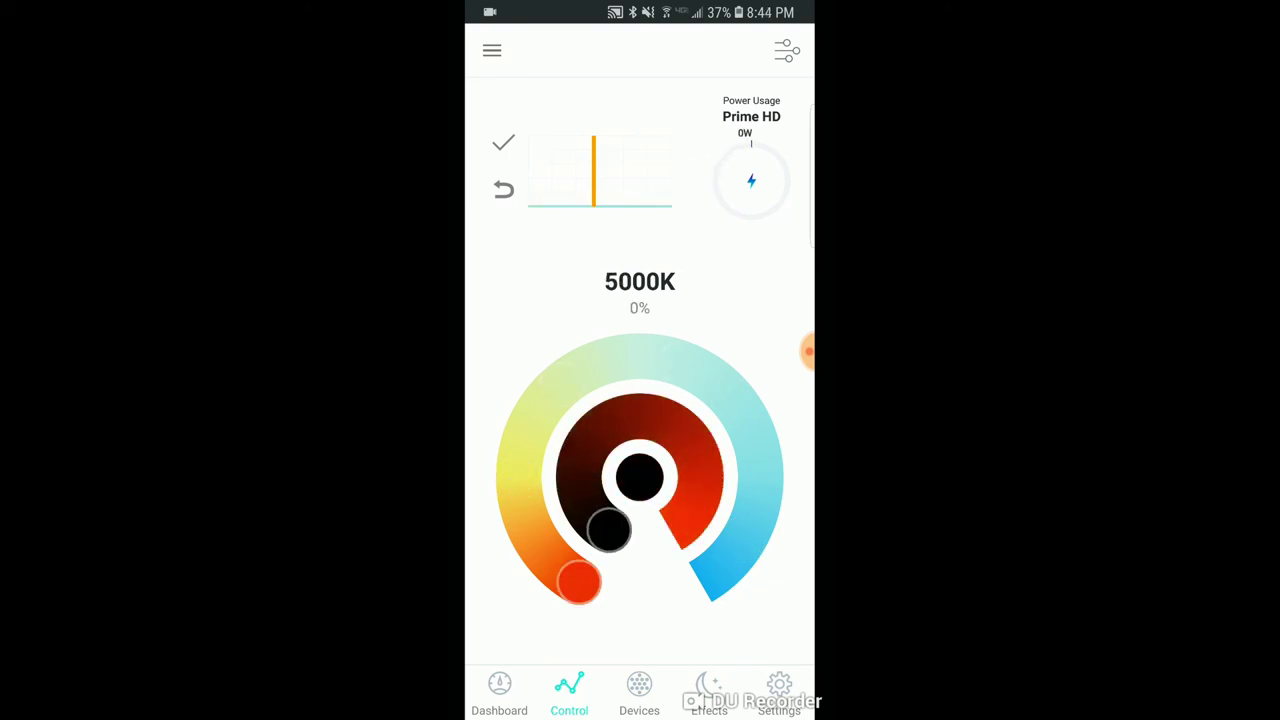